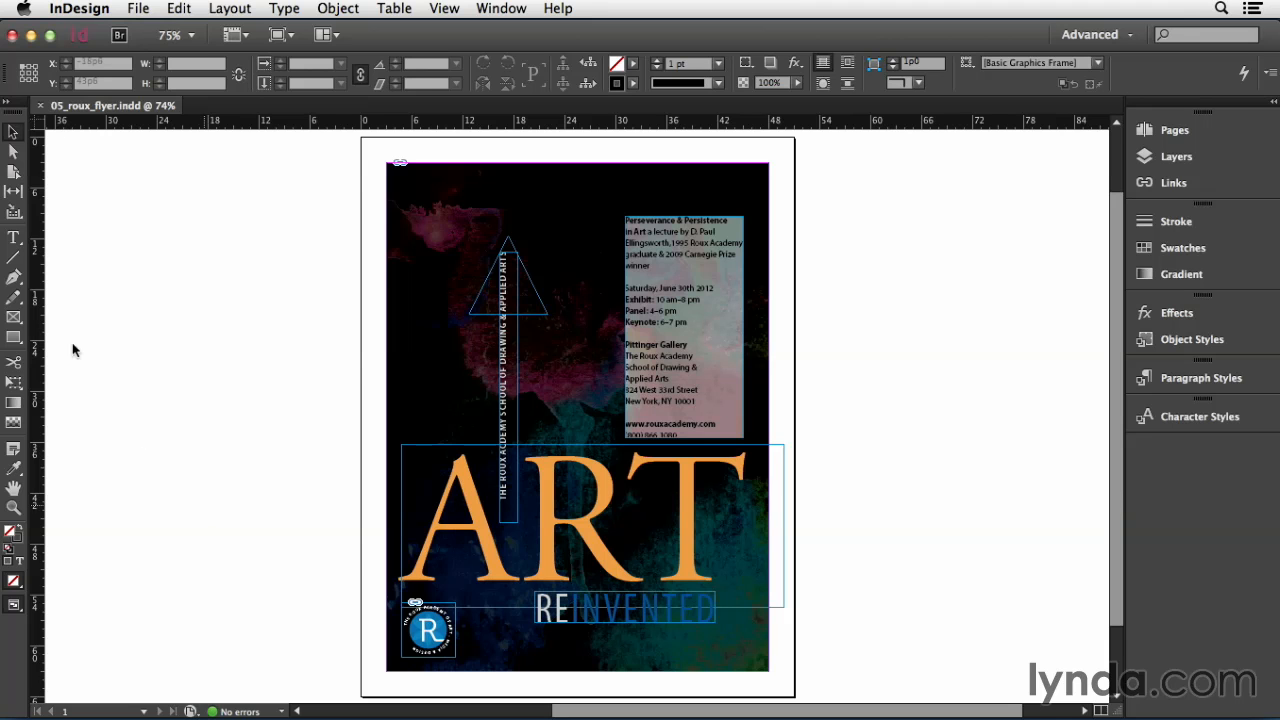
- Draw a text frame about 17p6 by 20p9 on the pasteboard with the Type tool and type placeholder text
{"action": "left_click", "coordinate": [13, 238]}
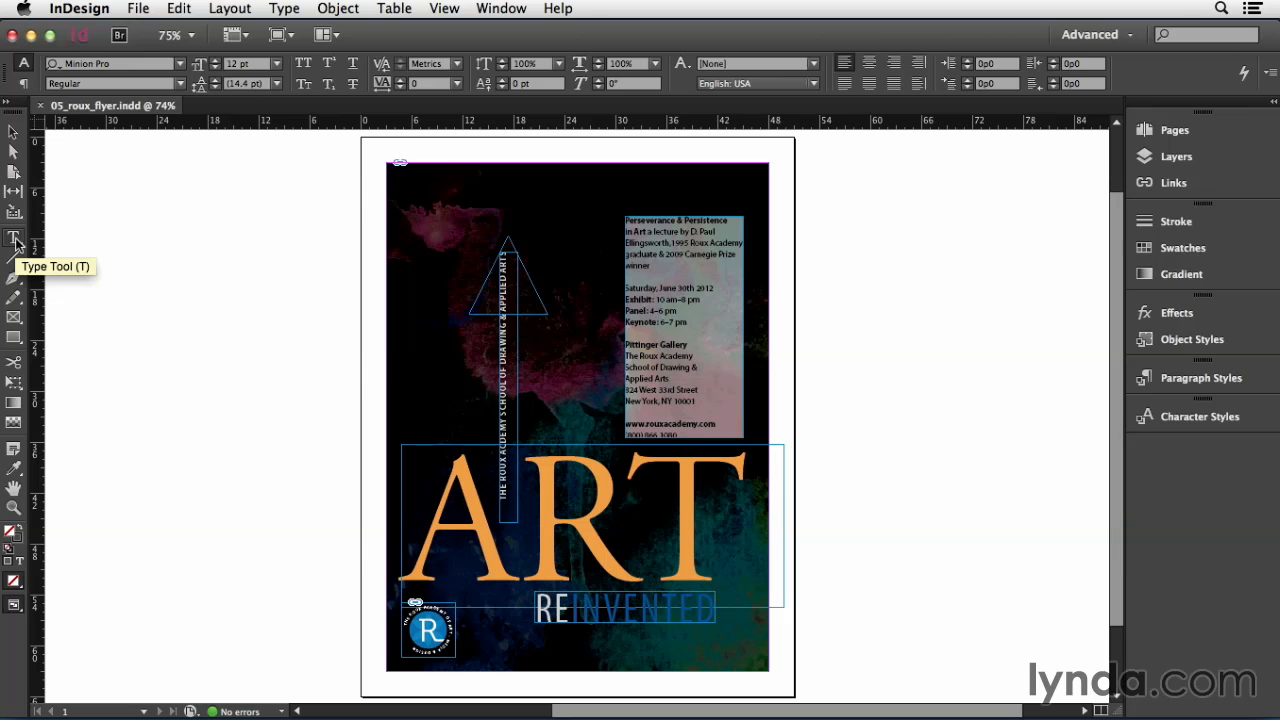
{"action": "left_click_drag", "start_coordinate": [129, 209], "coordinate": [278, 385]}
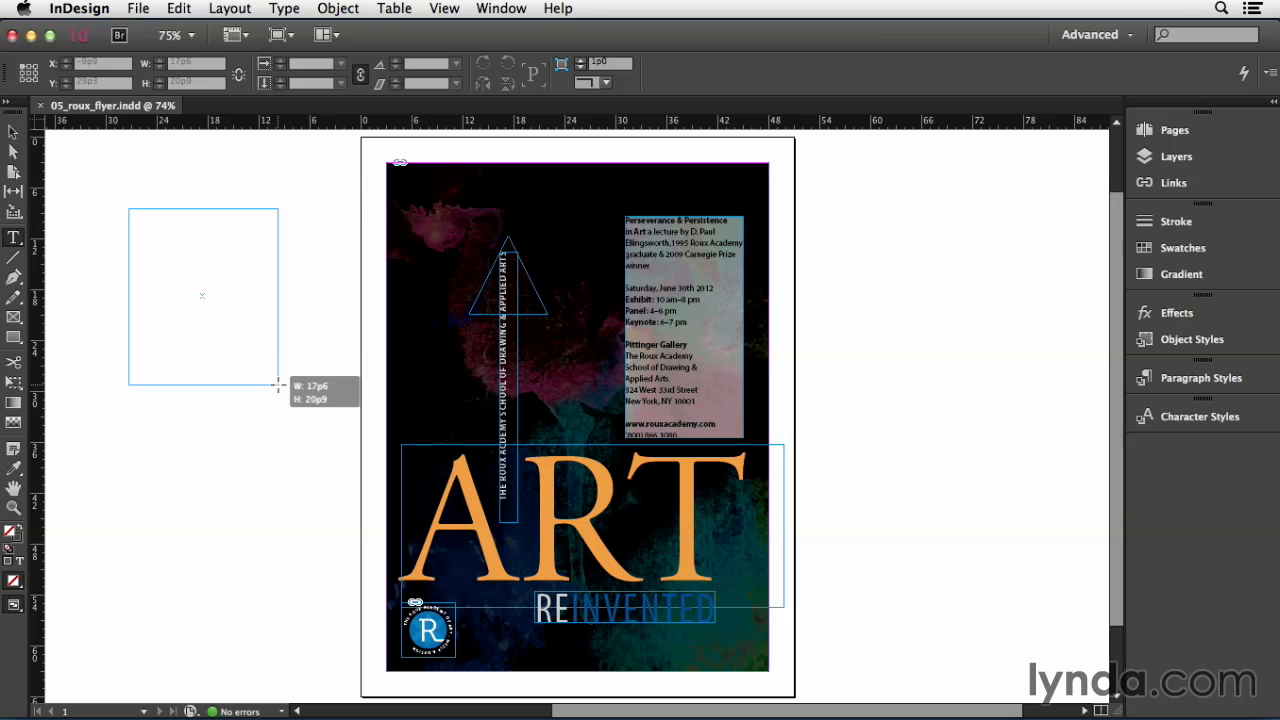
{"action": "left_click_drag", "start_coordinate": [278, 385], "coordinate": [278, 385]}
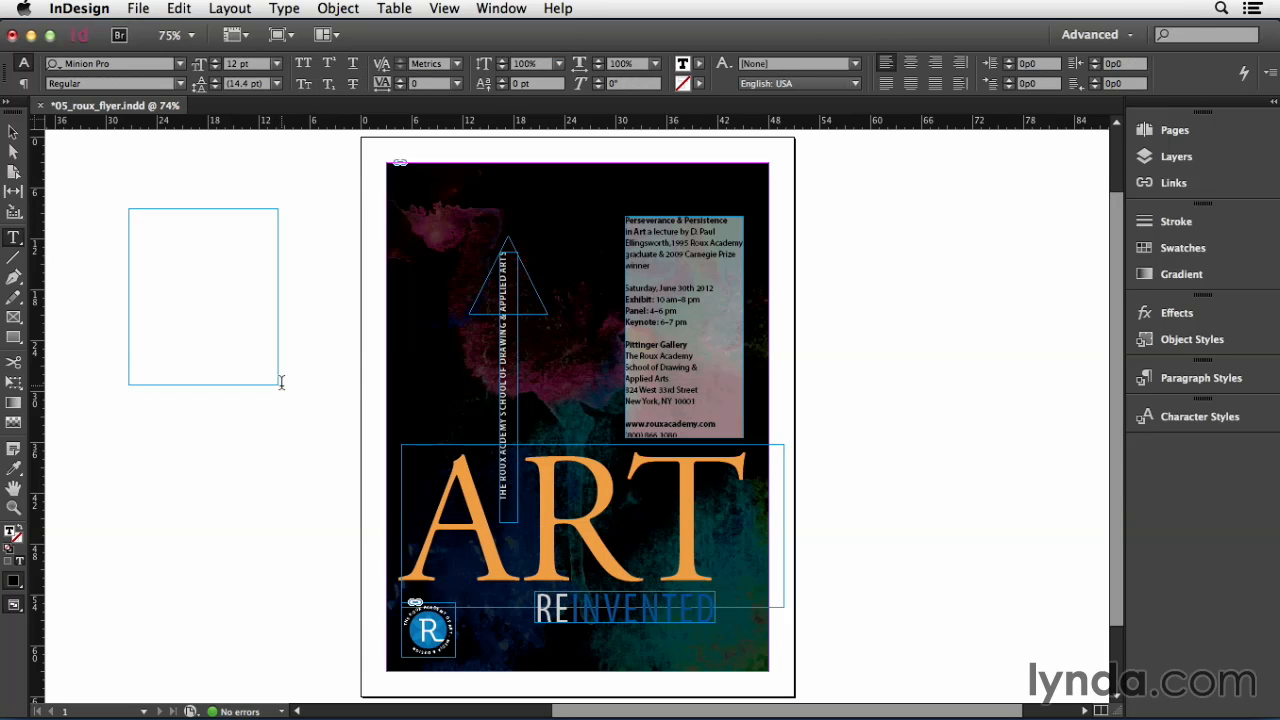
{"action": "type", "text": "dlfkdsjf sdkfjasdf kjdf"}
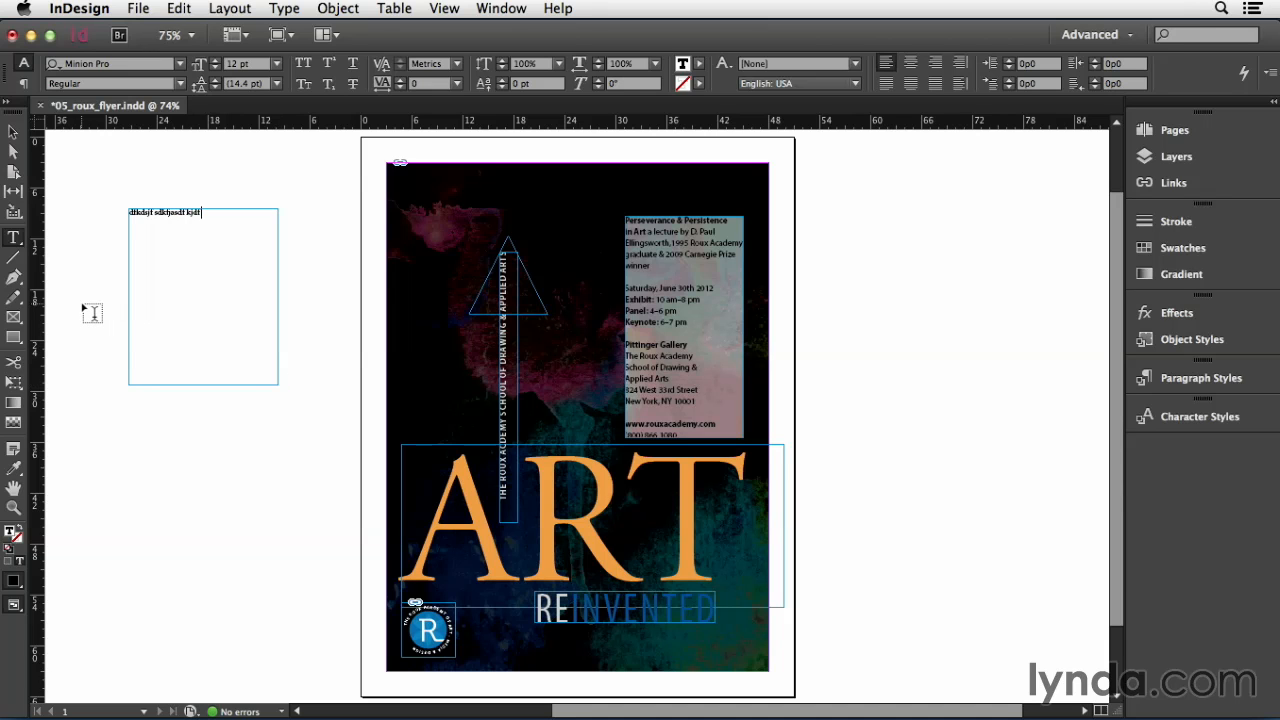
- Draw a rectangle graphics frame about 23p1.5 by 15p1.5 below the text frame with the Rectangle Frame Tool
{"action": "left_click", "coordinate": [14, 318]}
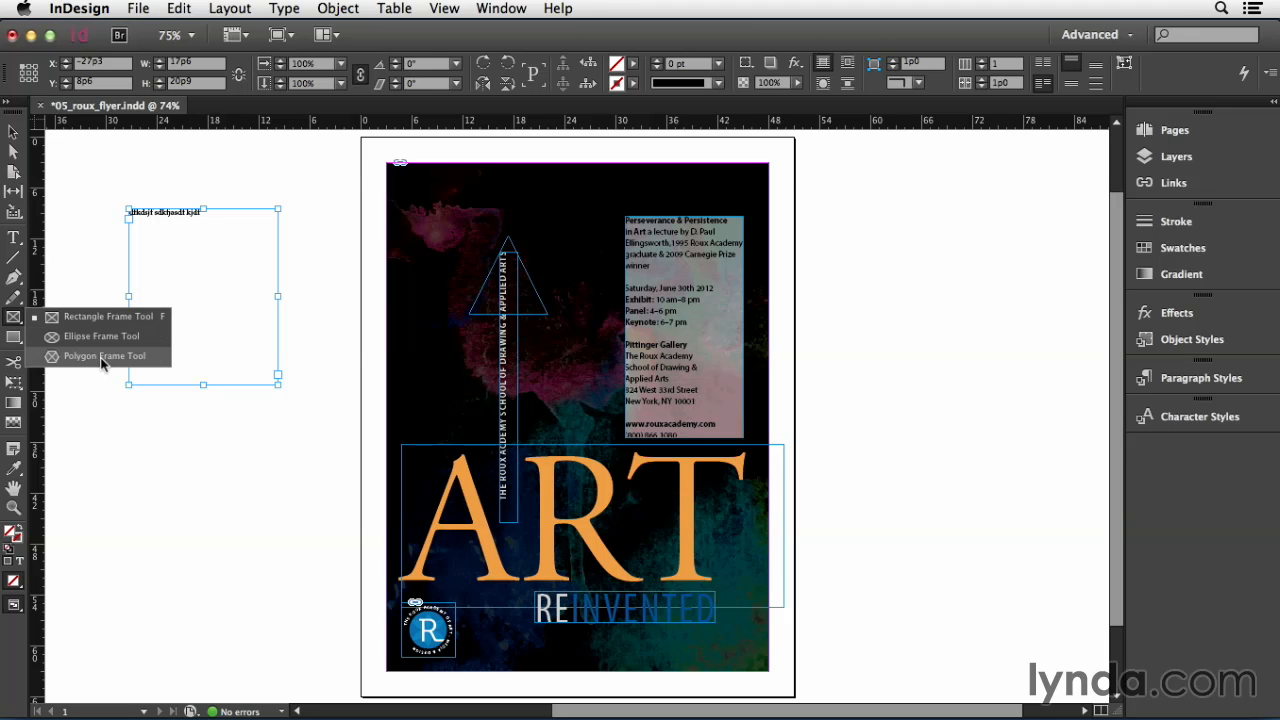
{"action": "left_click", "coordinate": [102, 317]}
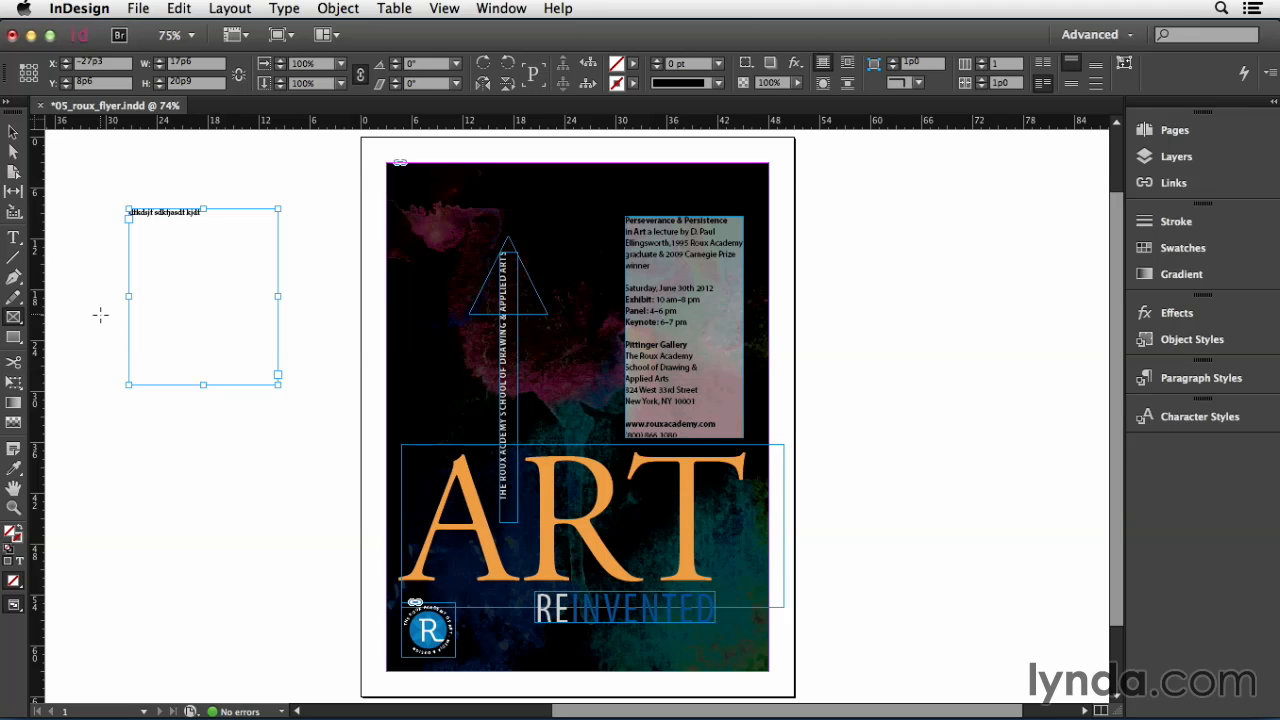
{"action": "left_click_drag", "start_coordinate": [101, 403], "coordinate": [314, 532]}
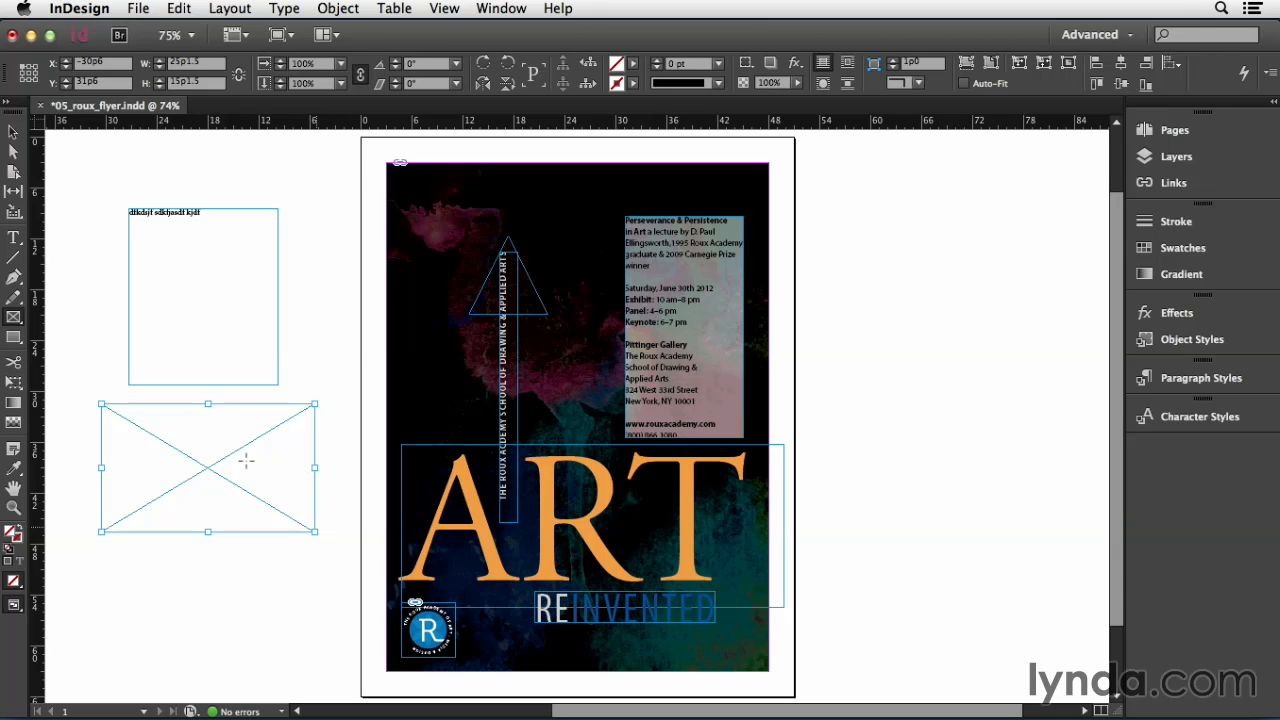
- Convert the rectangle frame into a text frame with the Type tool and type placeholder text inside it
{"action": "left_click", "coordinate": [13, 237]}
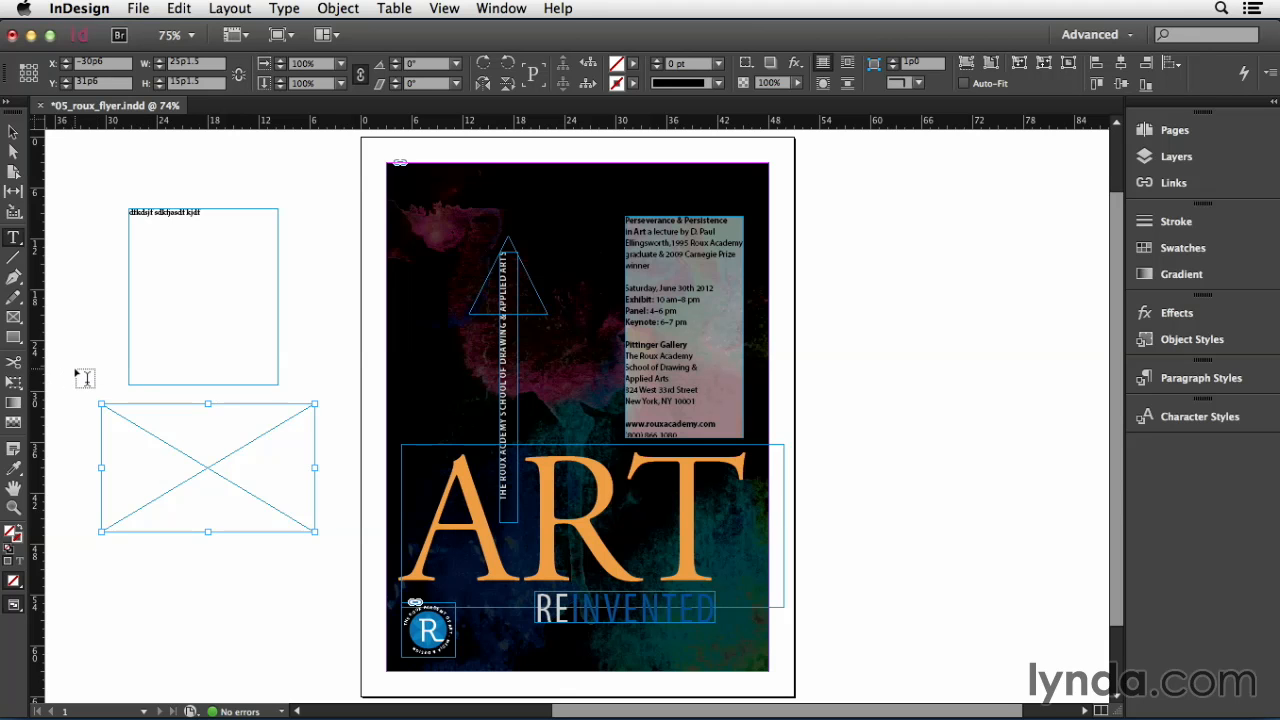
{"action": "left_click", "coordinate": [168, 450]}
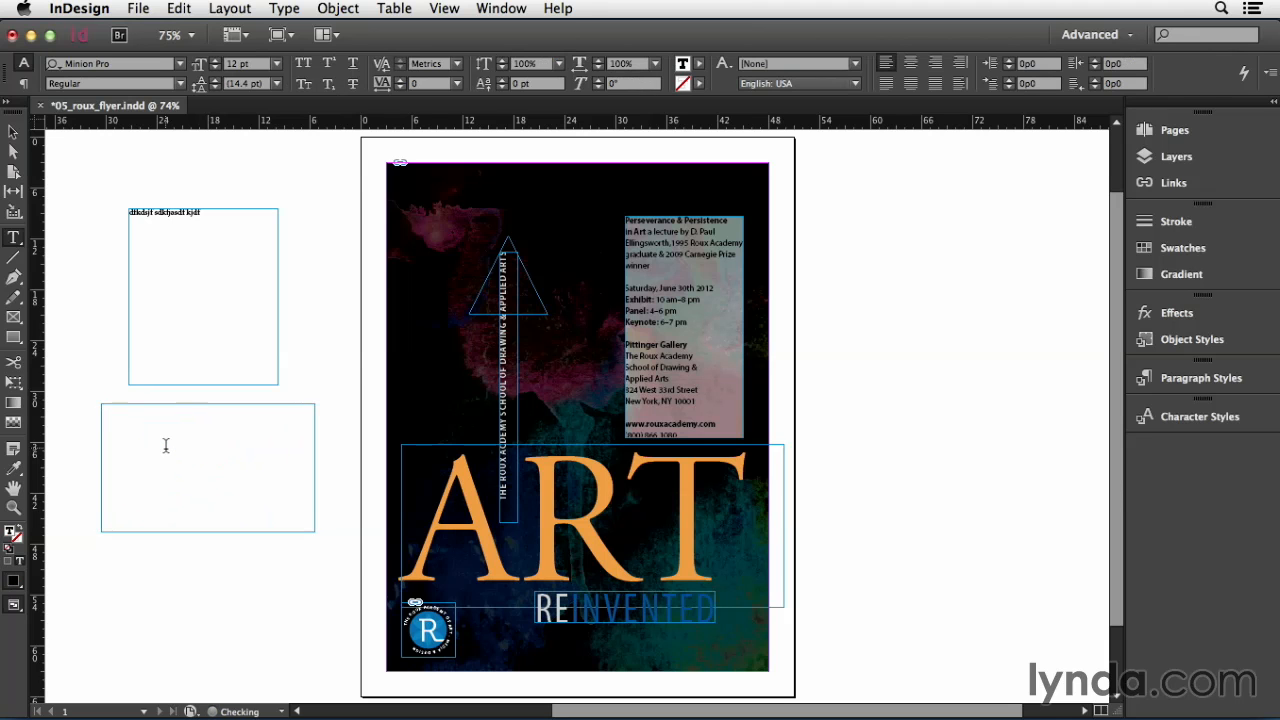
{"action": "type", "text": "sjd adjasdh adjasnd kasjdn asdk"}
- Draw an ellipse about 21p1 by 15p1.5 below the rectangle frame with the Ellipse Tool
{"action": "left_click", "coordinate": [15, 340]}
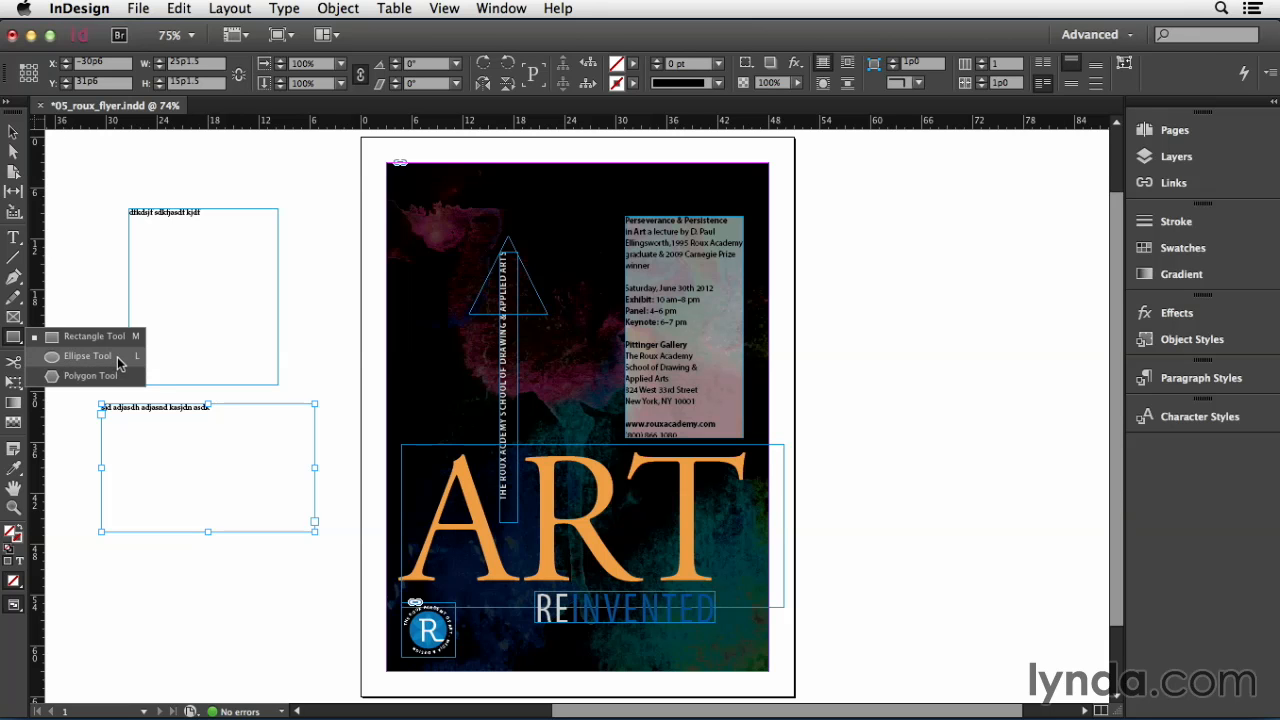
{"action": "left_click", "coordinate": [118, 357]}
{"action": "left_click_drag", "start_coordinate": [114, 540], "coordinate": [295, 668]}
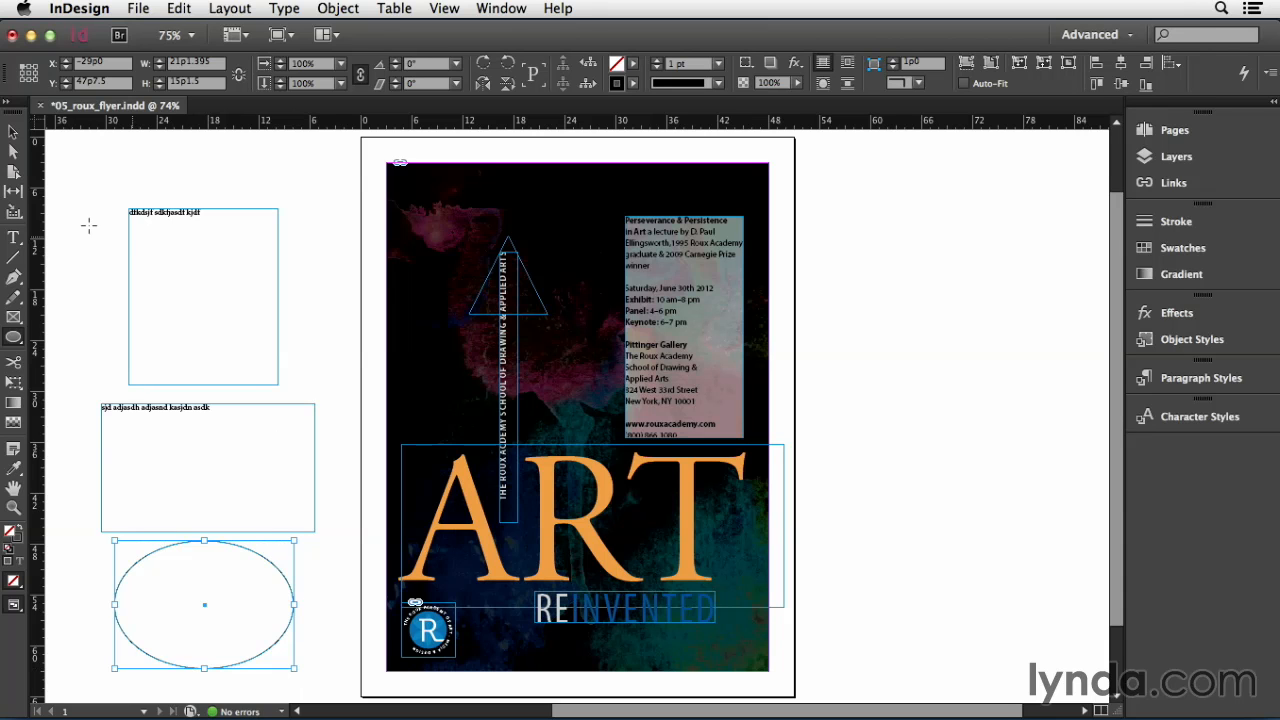
- Turn the ellipse into a text frame with the Type tool and type placeholder text inside it
{"action": "left_click", "coordinate": [13, 237]}
{"action": "left_click", "coordinate": [190, 579]}
{"action": "type", "text": "f sdlkjsd fakdsanf sdlfkasd flaksdmf as;dlkf a"}
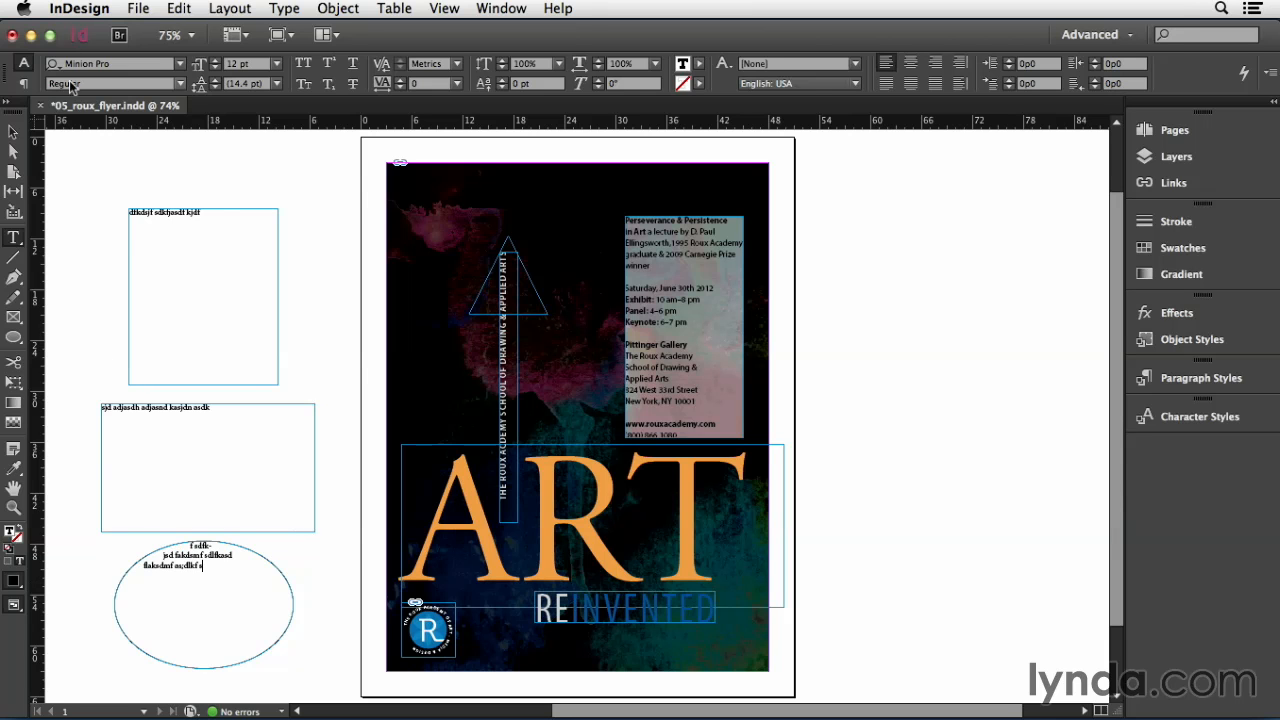
- Toggle the Type Tool Converts Frames to Text Frames option in the Type preferences and confirm the dialog
{"action": "left_click", "coordinate": [77, 8]}
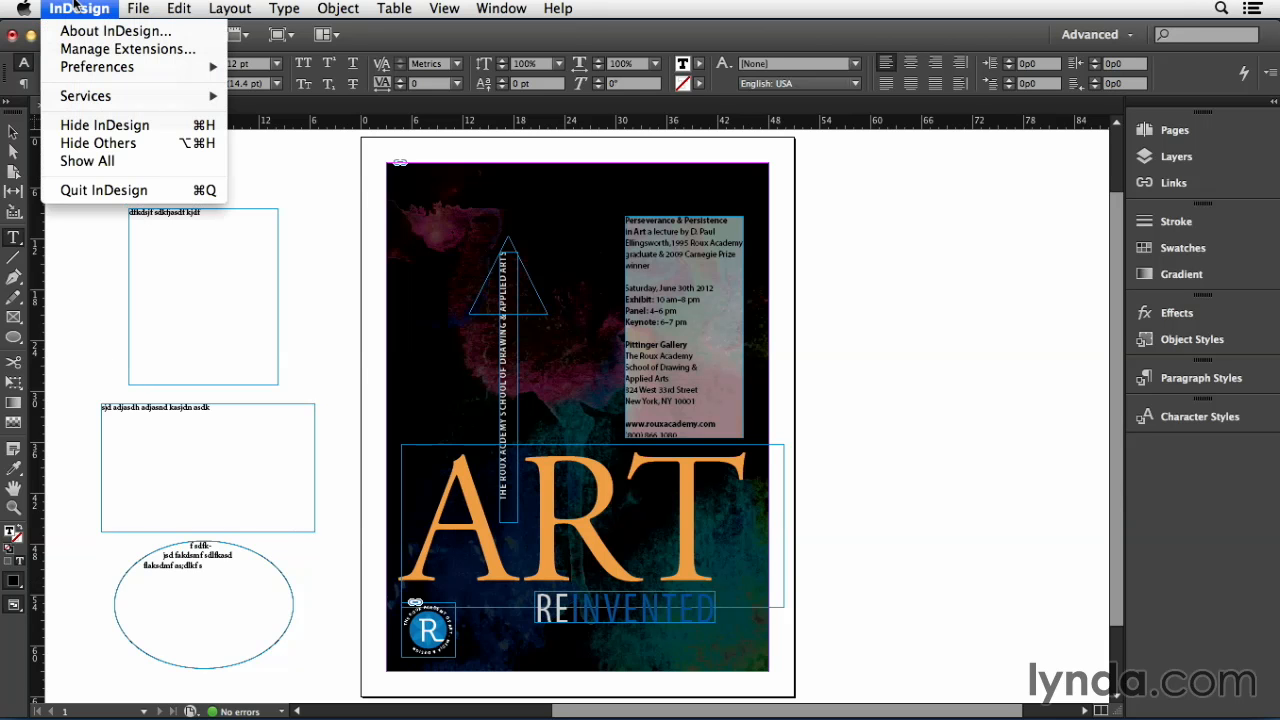
{"action": "mouse_move", "coordinate": [90, 70]}
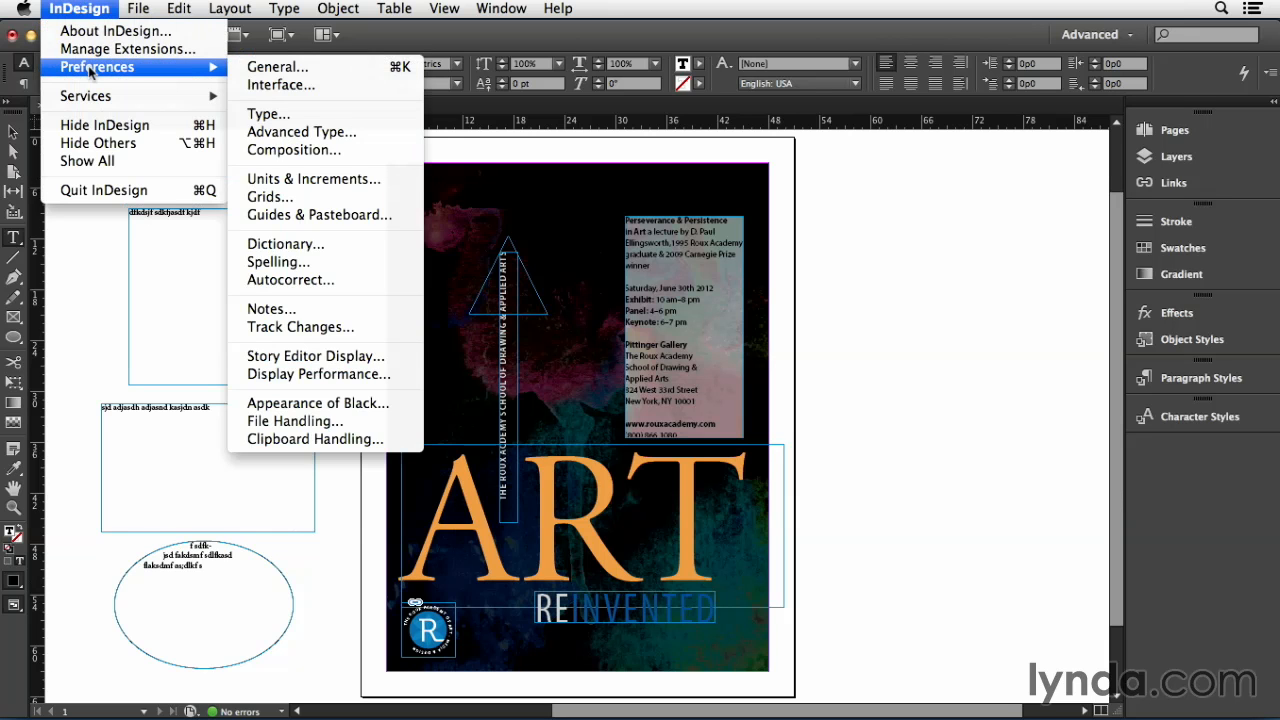
{"action": "left_click", "coordinate": [287, 114]}
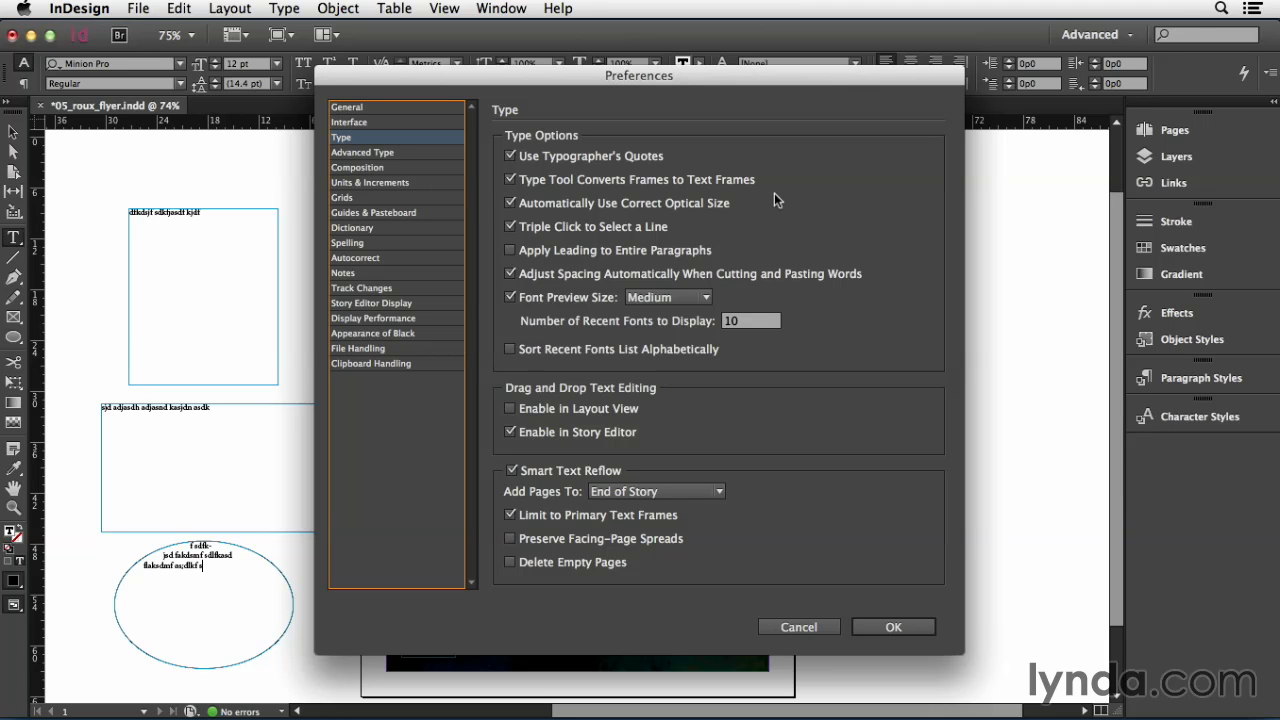
{"action": "left_click", "coordinate": [748, 184]}
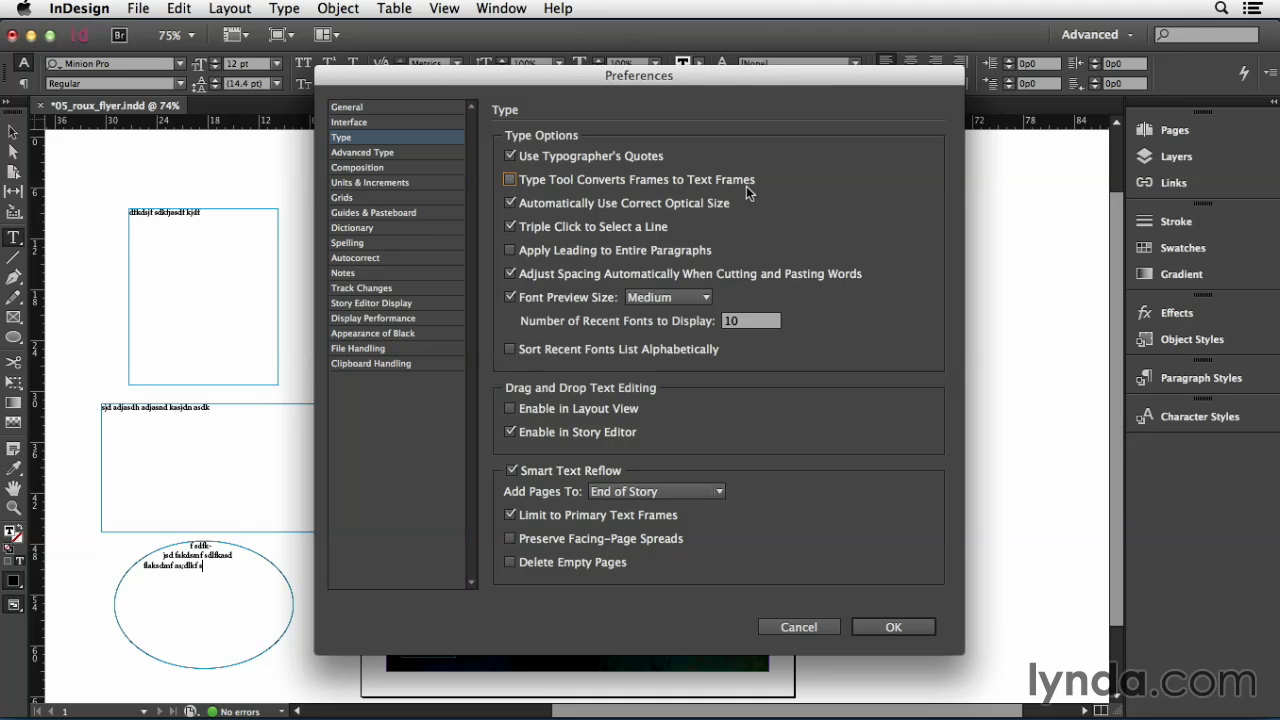
{"action": "left_click", "coordinate": [746, 186]}
{"action": "left_click", "coordinate": [890, 628]}
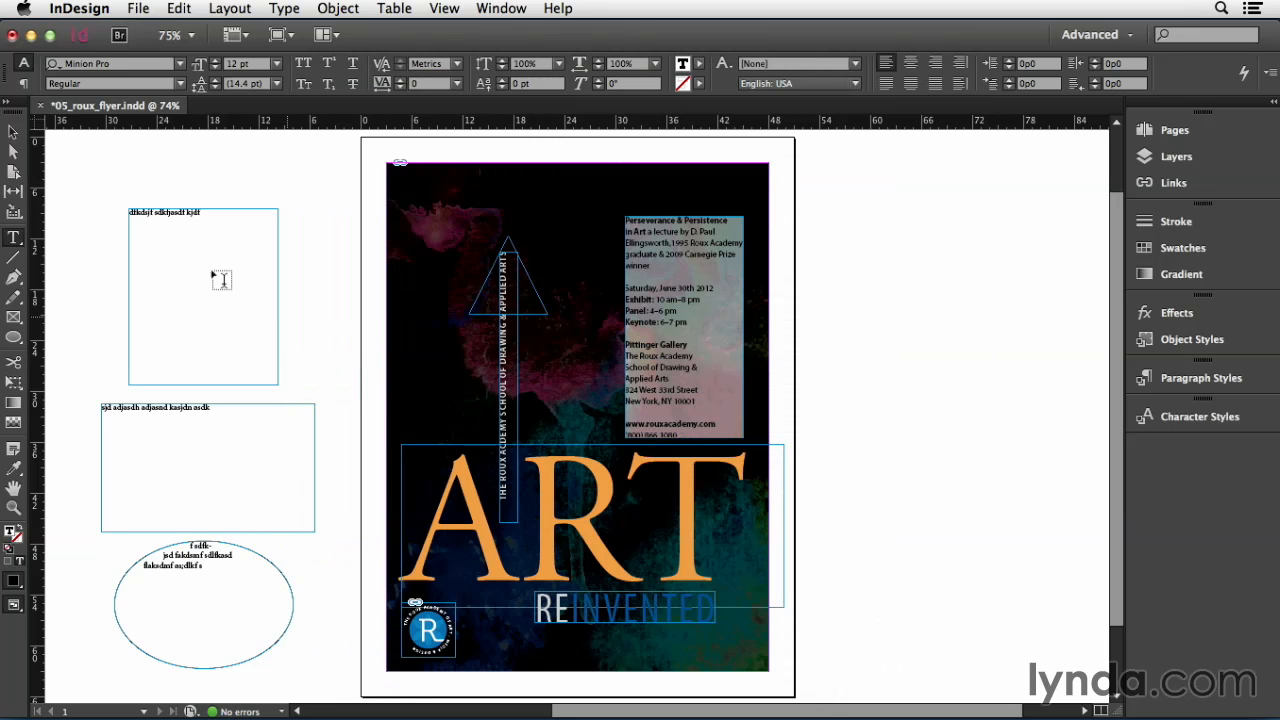
- Select all three practice frames on the pasteboard and delete them
{"action": "left_click", "coordinate": [13, 131]}
{"action": "left_click_drag", "start_coordinate": [110, 176], "coordinate": [293, 617]}
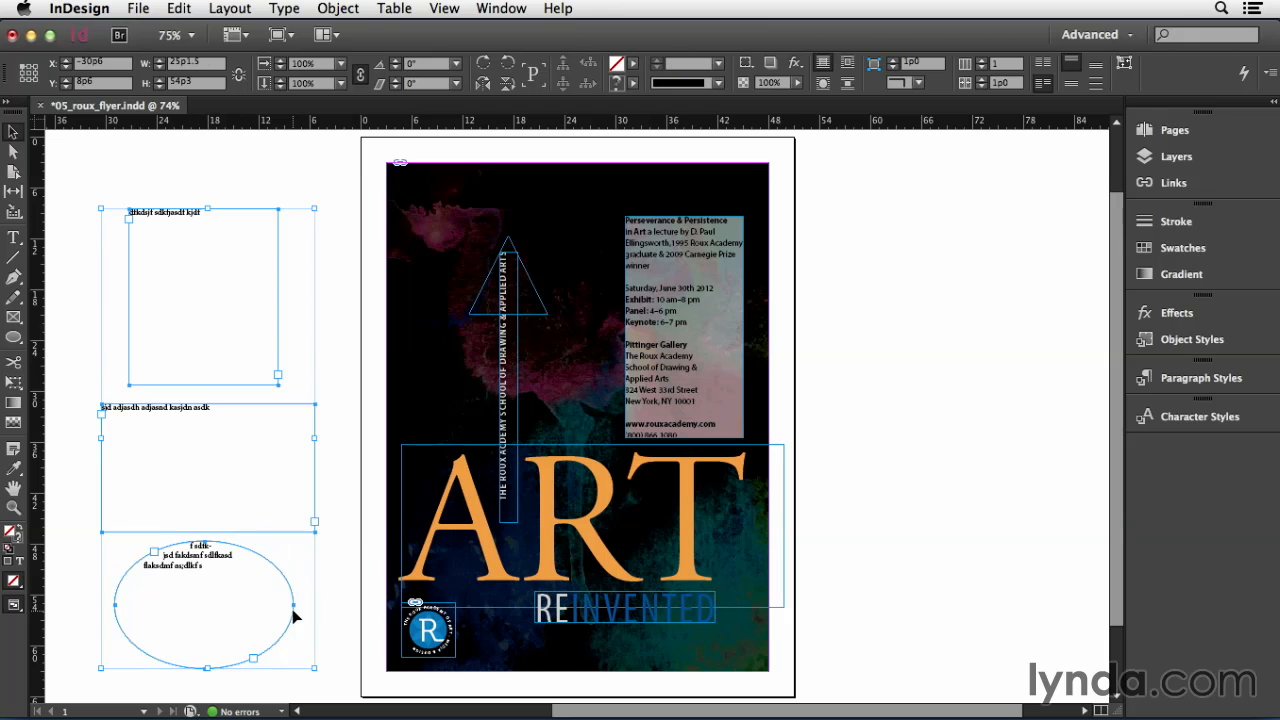
{"action": "key", "text": "Delete"}
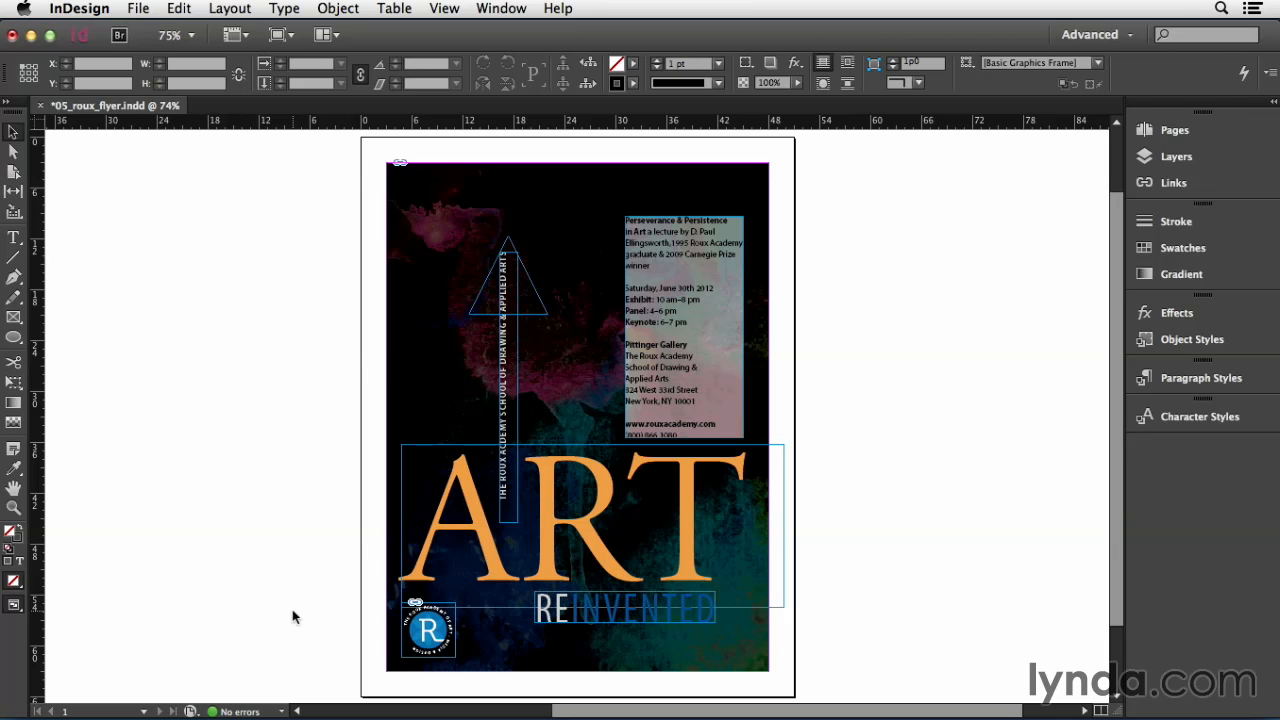
- Open the Place command and load hoa2.docx from the 05 folder
{"action": "left_click", "coordinate": [139, 9]}
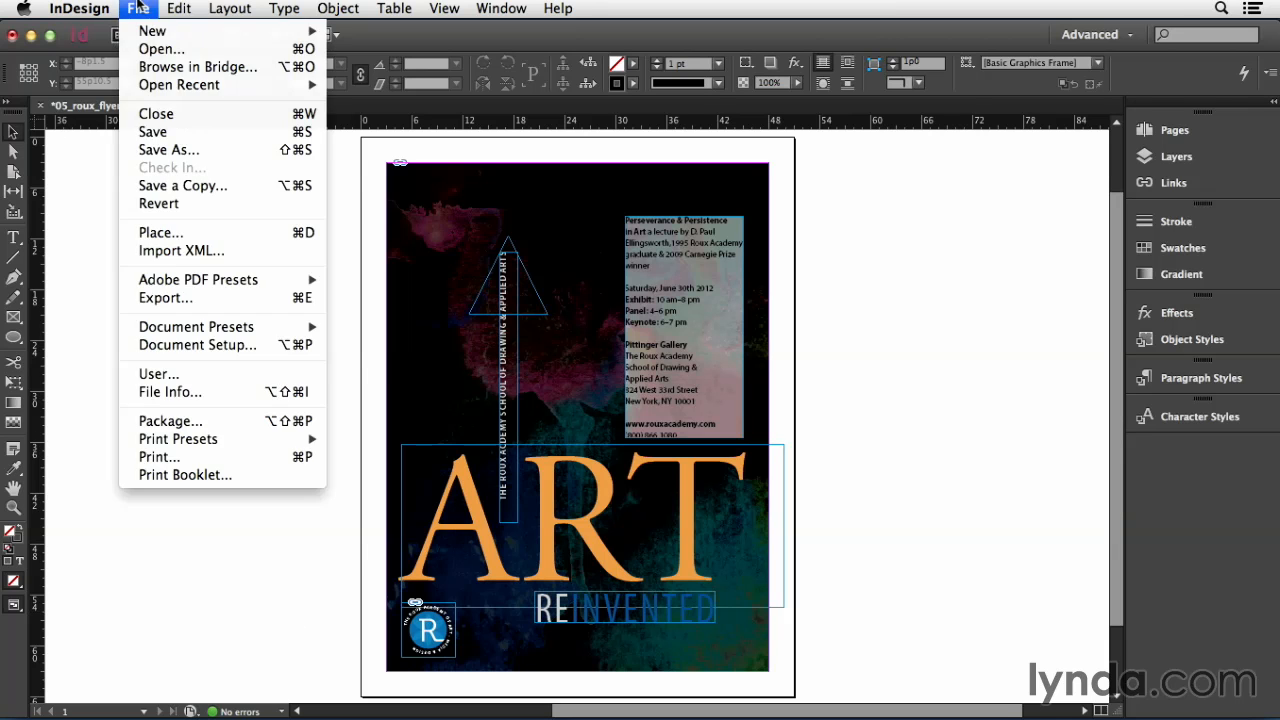
{"action": "left_click", "coordinate": [160, 233]}
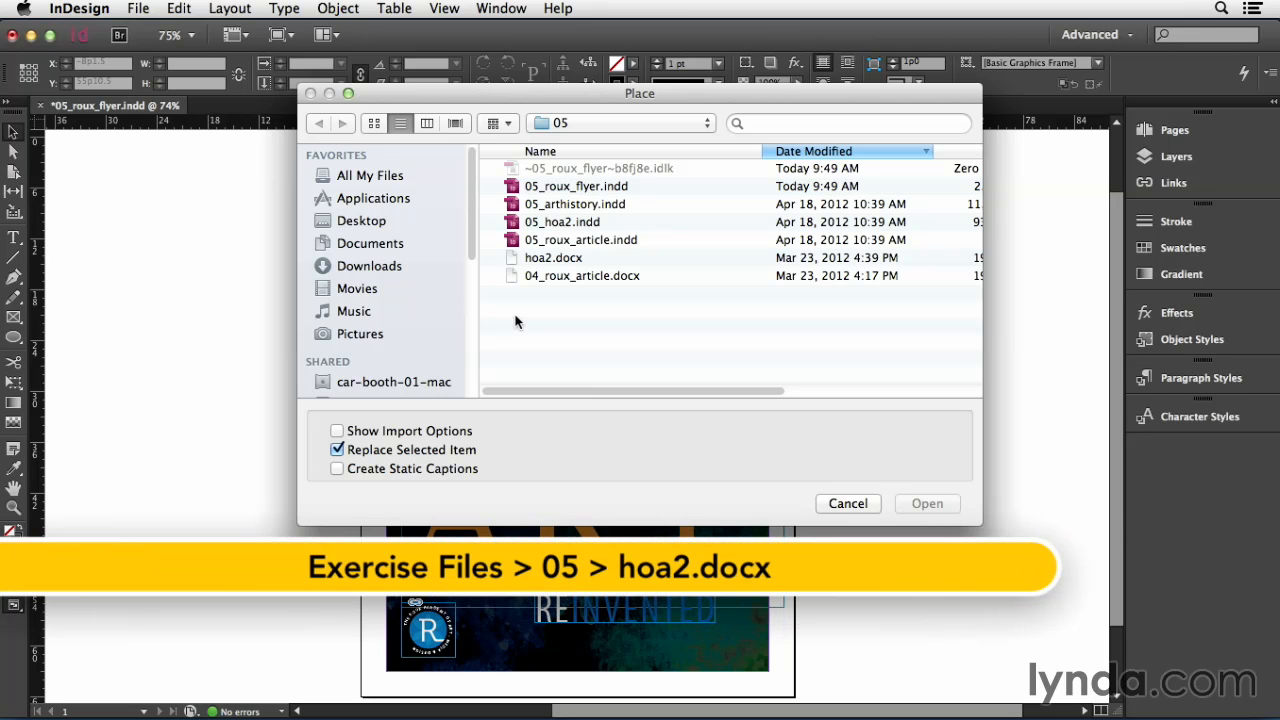
{"action": "left_click", "coordinate": [540, 259]}
{"action": "left_click", "coordinate": [927, 503]}
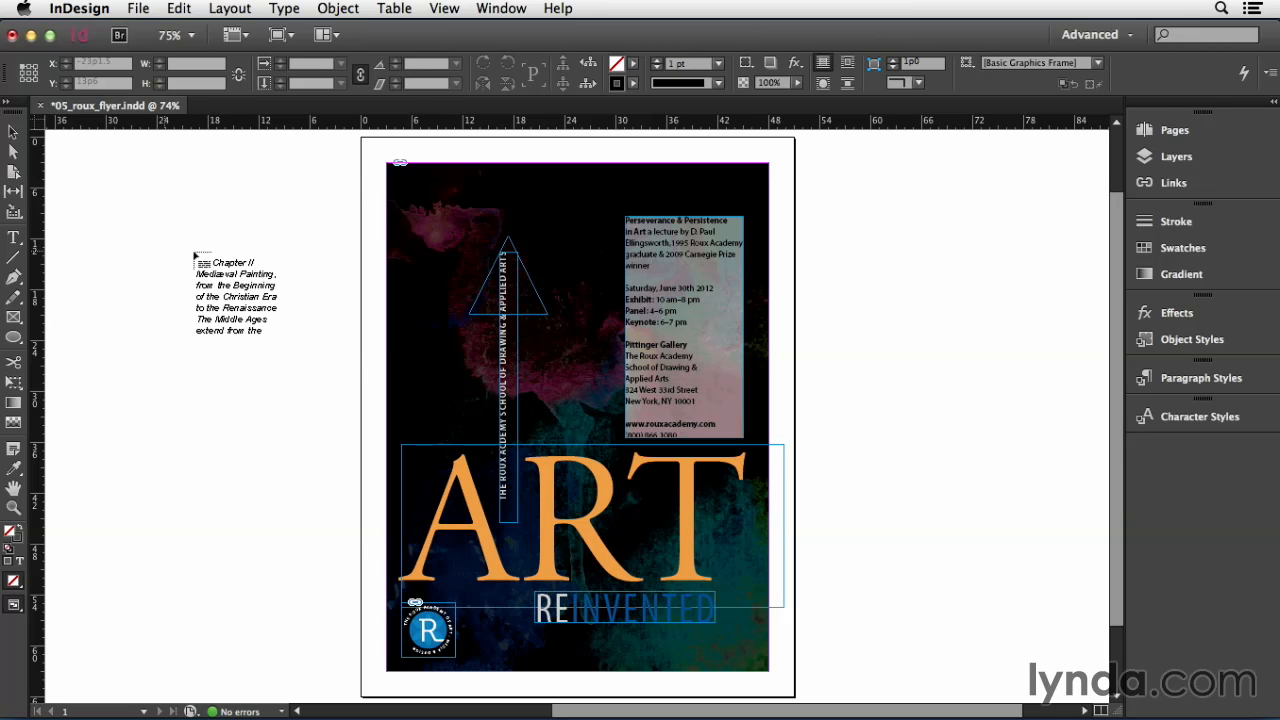
- Place the loaded hoa2.docx text by dragging a text frame on the pasteboard, after undoing a single-click placement
{"action": "left_click", "coordinate": [170, 248]}
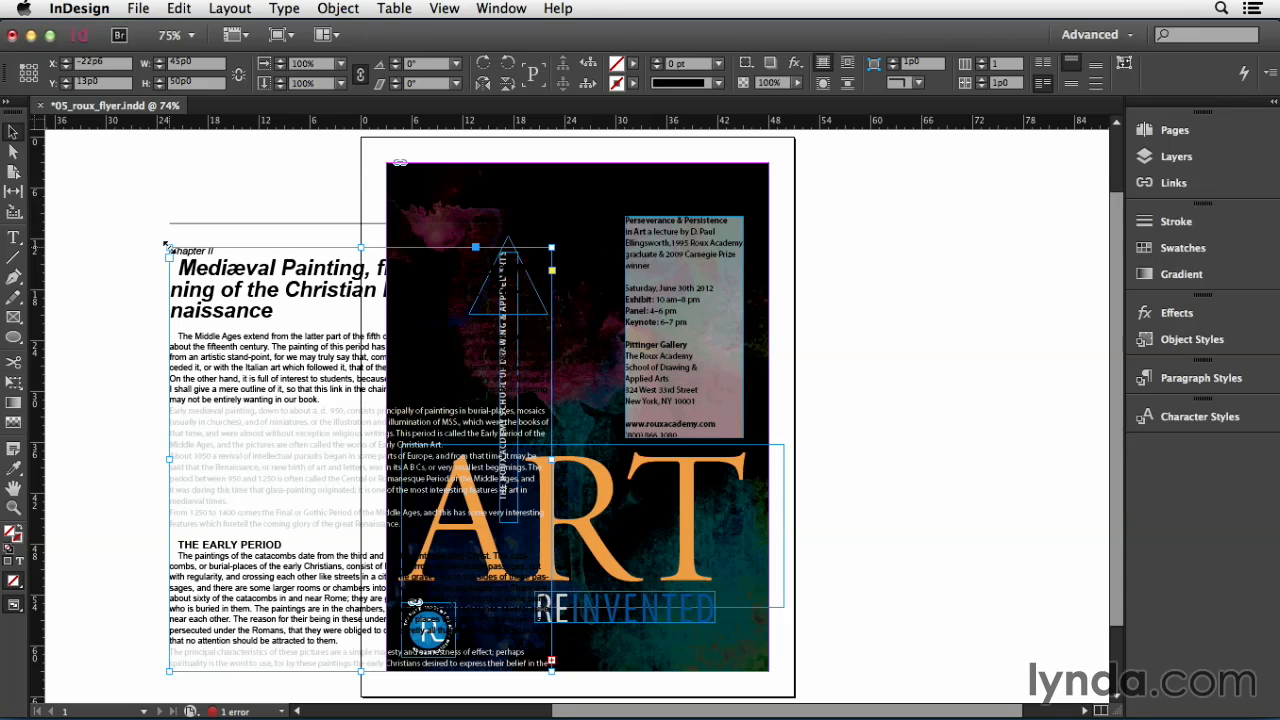
{"action": "key", "text": "super+z"}
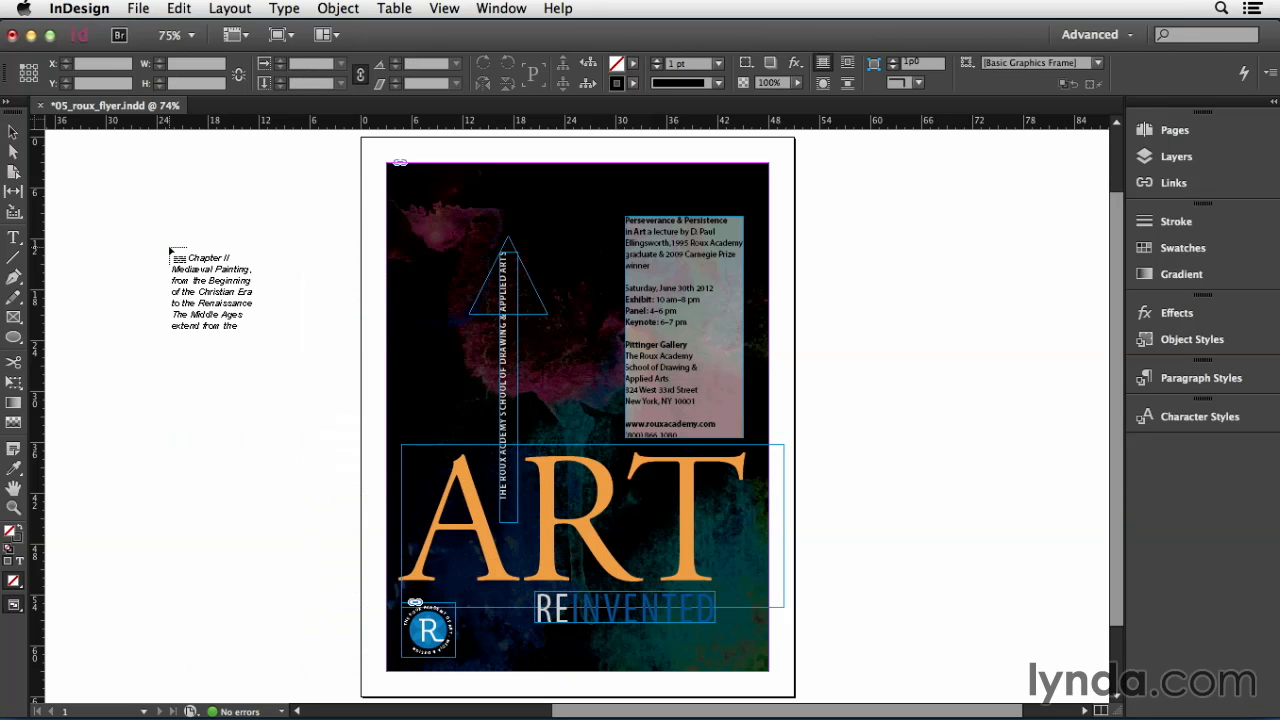
{"action": "left_click_drag", "start_coordinate": [170, 250], "coordinate": [298, 438]}
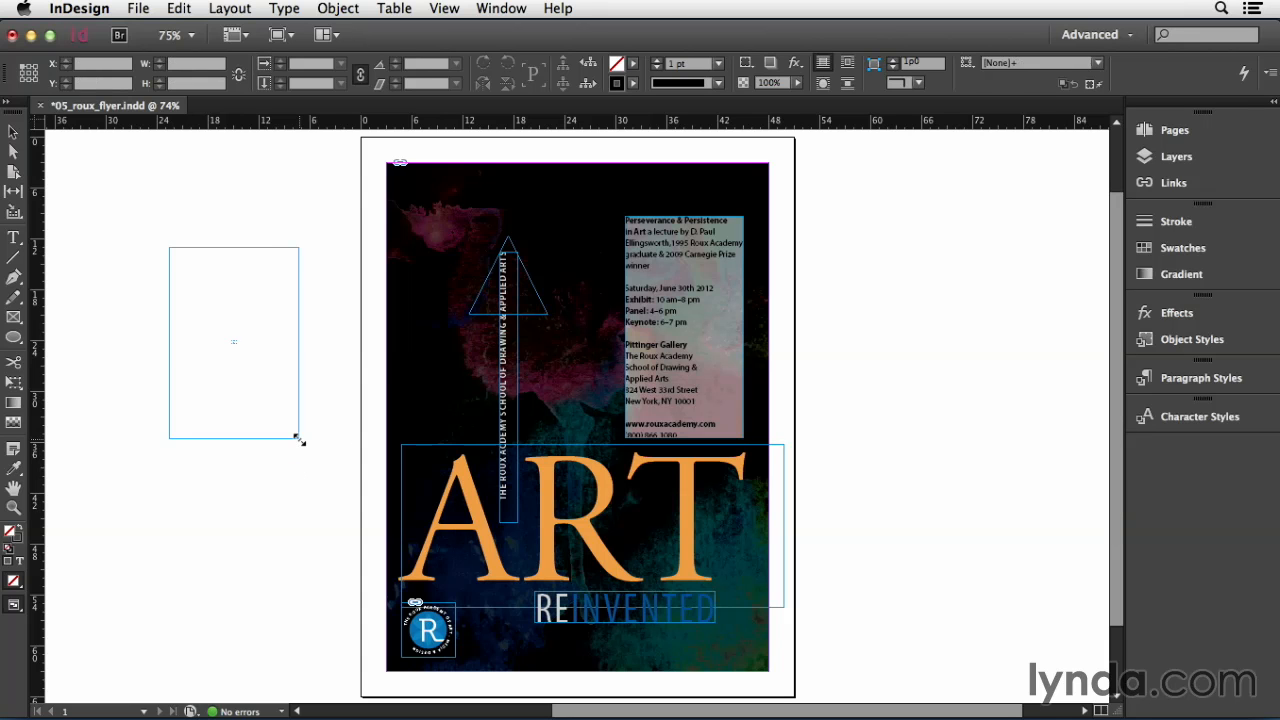